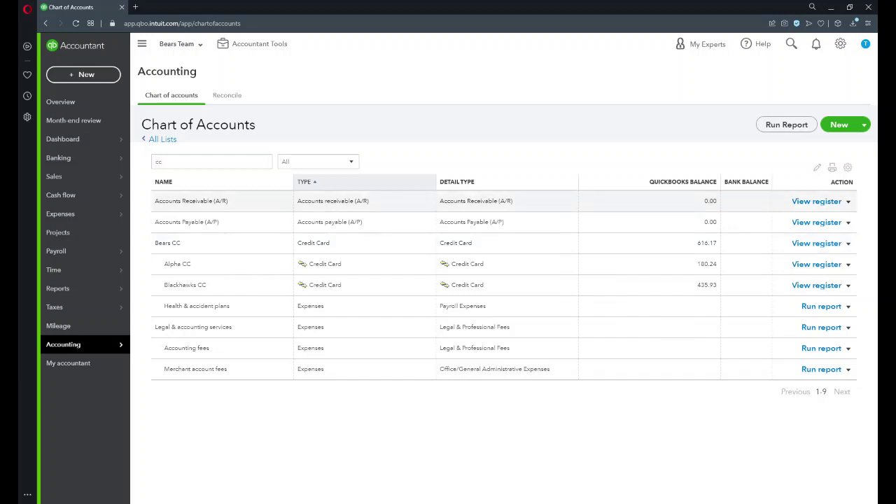
Step: Match all four bank transactions awaiting review in the Bears CC:Blackhawks CC account to their recorded expenses
mouse_move(70, 158)
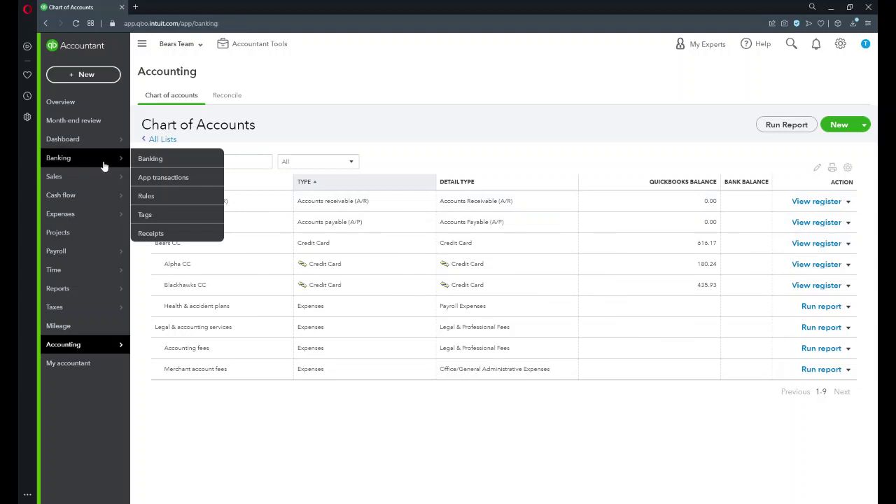
left_click(102, 162)
scroll(418, 170, "down", 1)
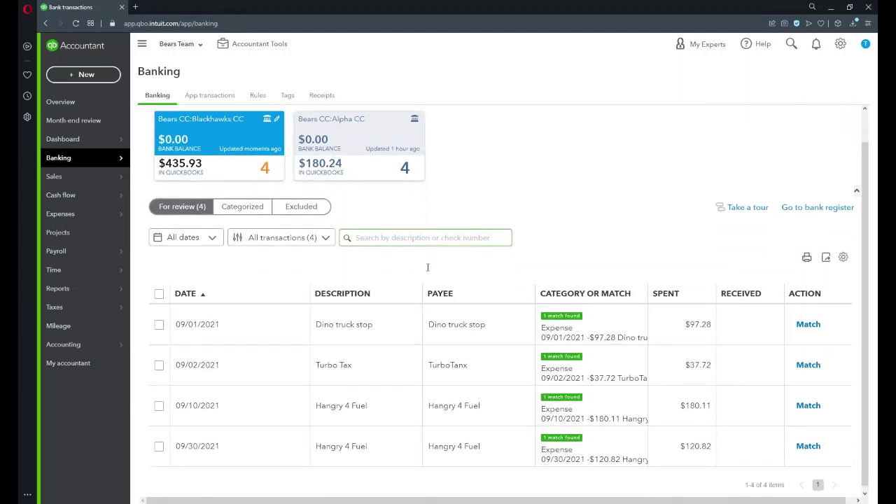
left_click(808, 321)
left_click(808, 360)
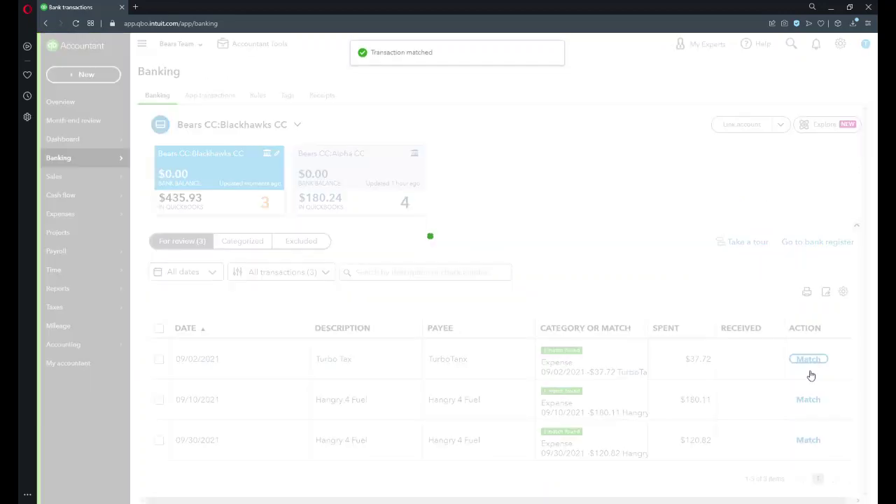
left_click(808, 361)
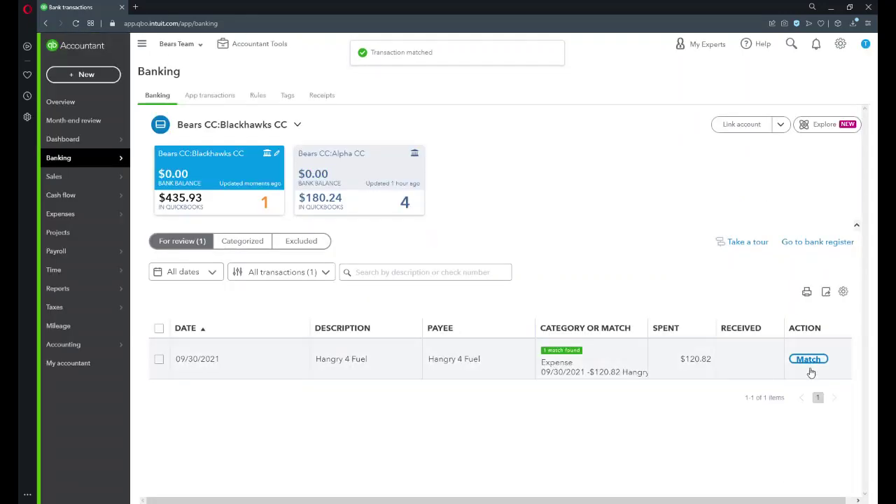
left_click(808, 359)
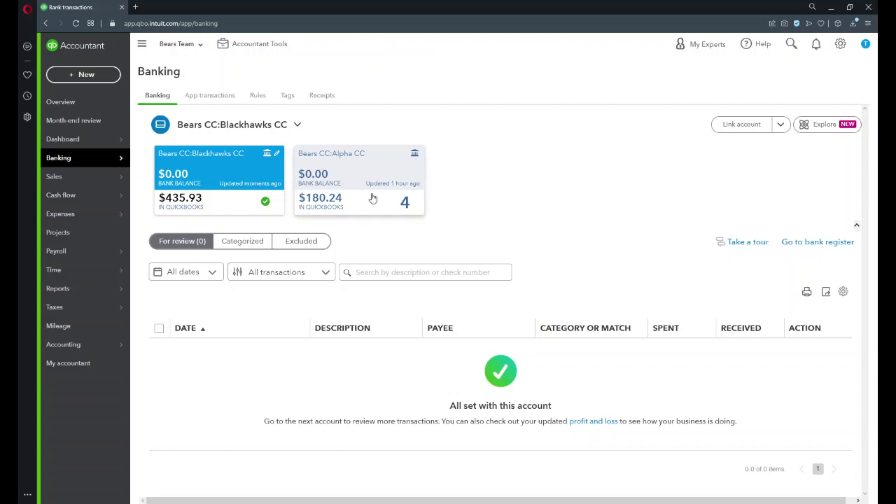
Step: Match all four bank transactions awaiting review in the Bears CC:Alpha CC account to their recorded expenses
left_click(371, 198)
scroll(583, 300, "down", 1)
left_click(808, 320)
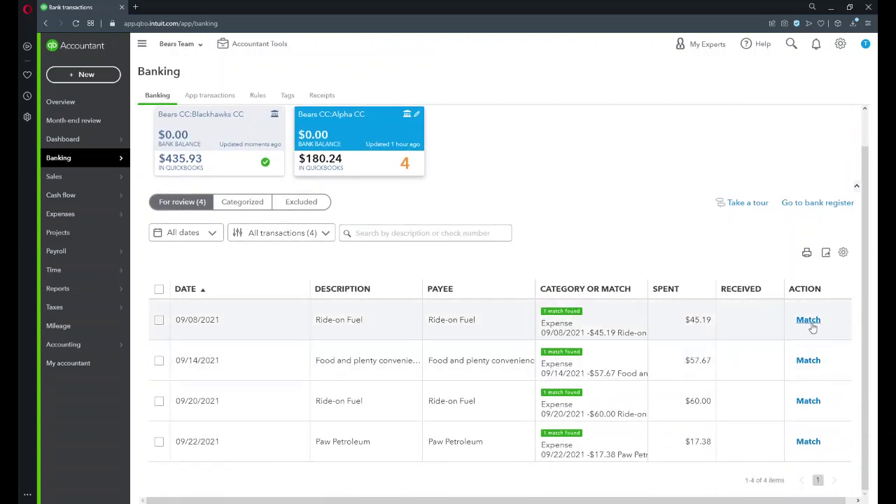
left_click(809, 359)
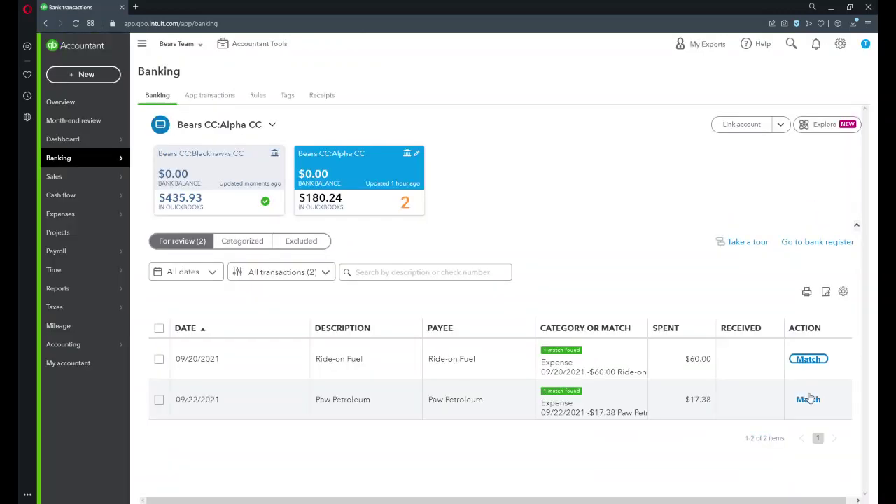
left_click(808, 359)
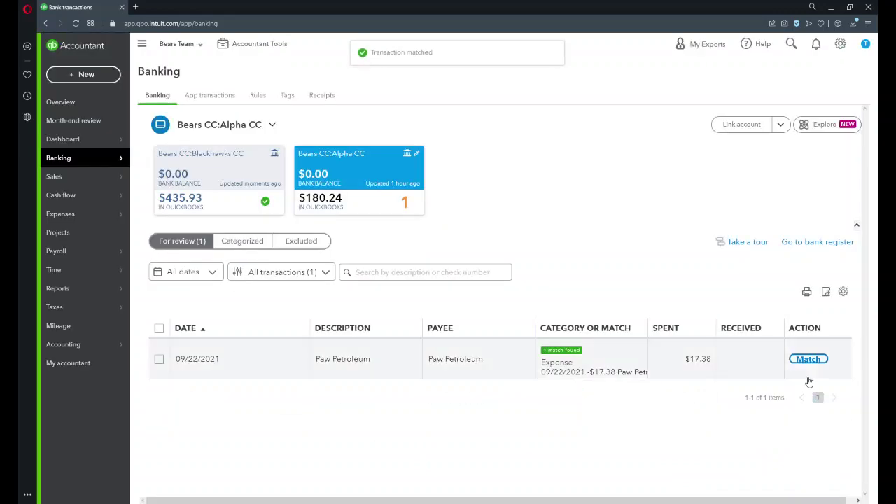
left_click(808, 359)
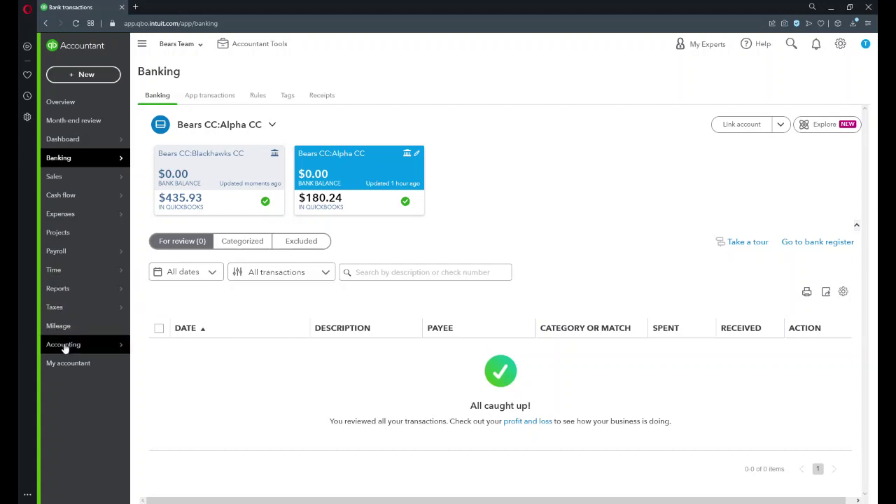
Step: Open the chart of accounts and check the balances of Bears CC and its two sub-accounts
mouse_move(66, 349)
left_click(171, 344)
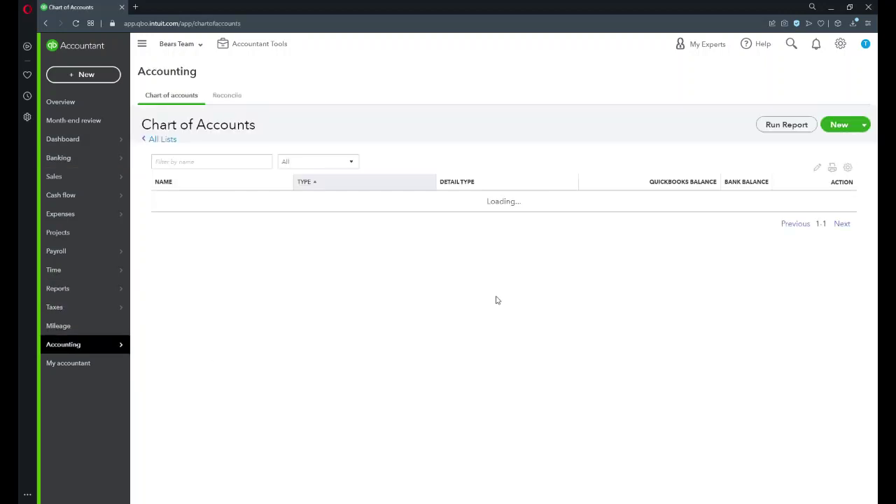
scroll(495, 300, "down", 5)
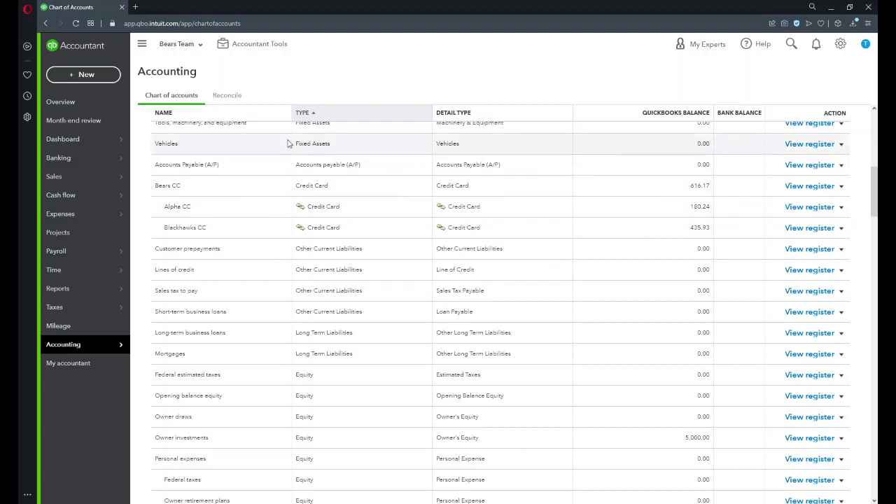
Step: Create a new expense with payee WellsChase of America Credit Union and payment method Credit Card
left_click(97, 74)
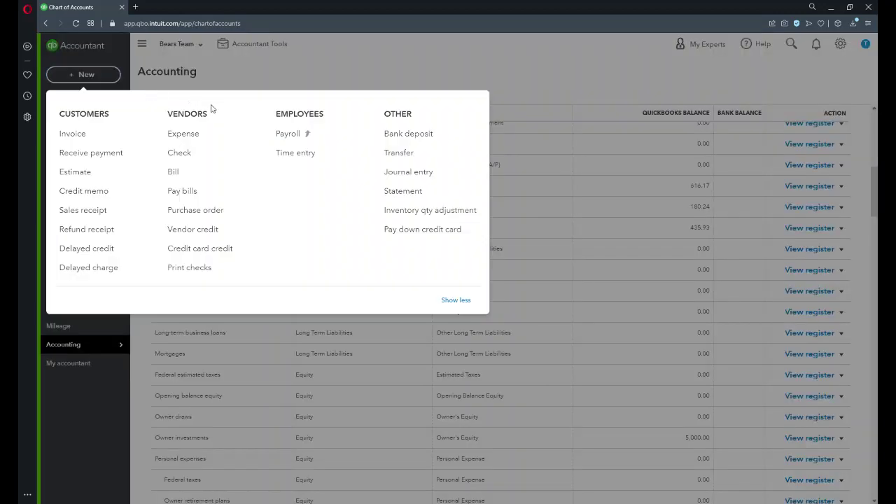
left_click(183, 133)
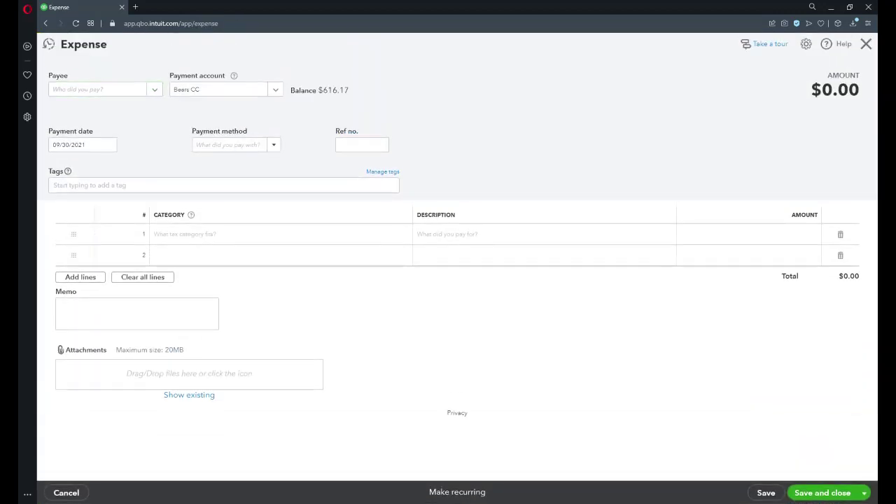
left_click(123, 92)
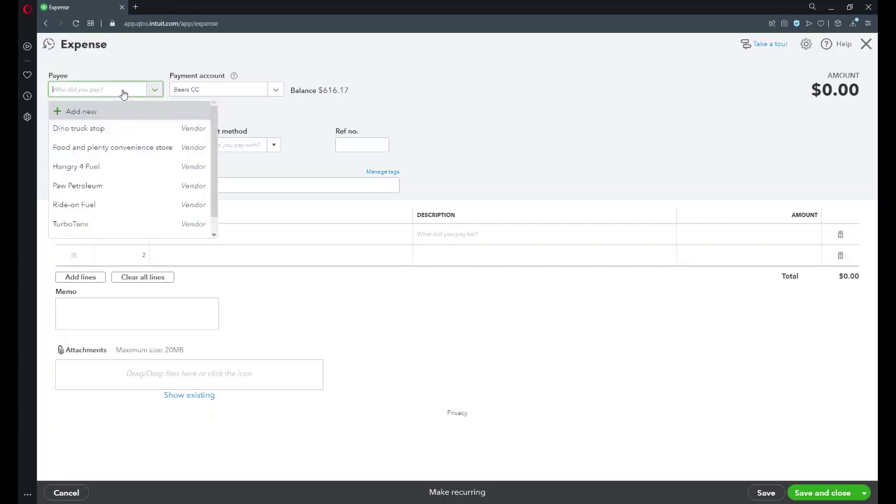
type("wel")
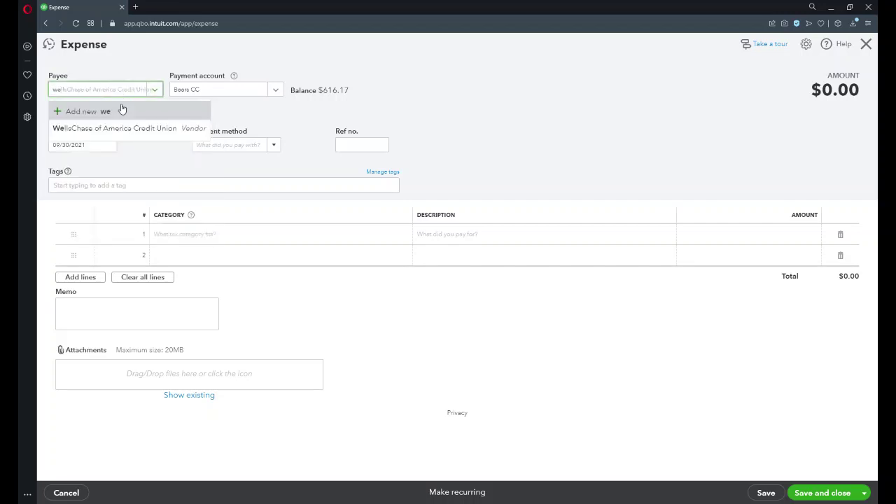
left_click(154, 131)
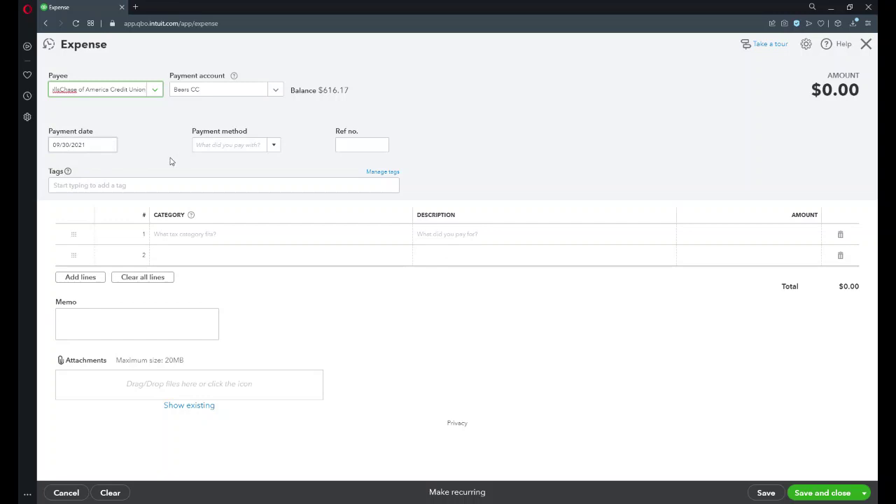
left_click(274, 145)
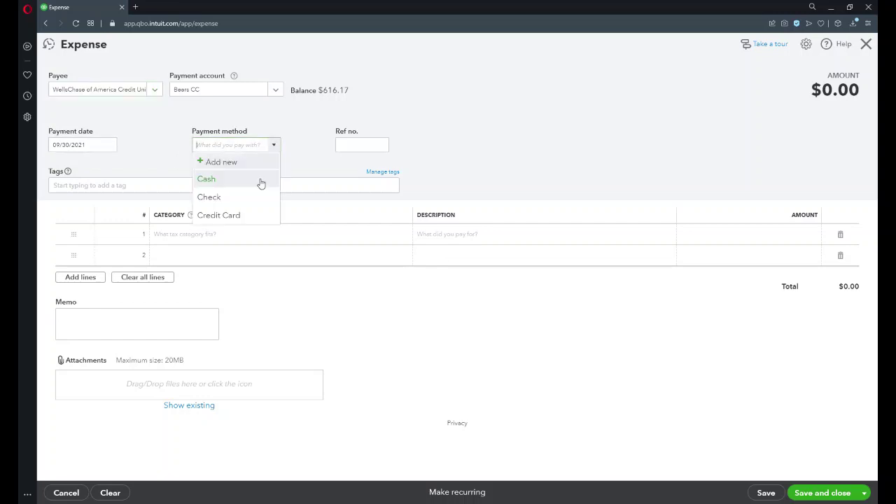
left_click(238, 212)
Step: Fill in the first expense line with category Bears CC:Alpha CC and an amount of 180.24
left_click(239, 232)
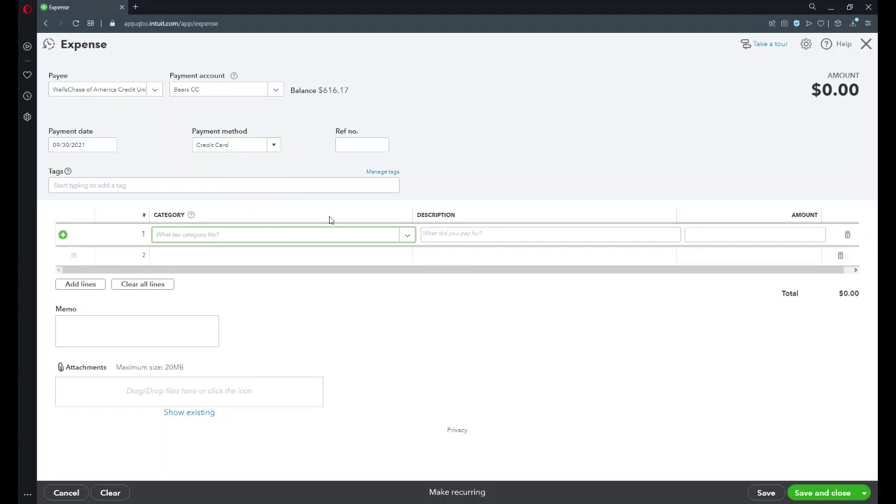
type("alp")
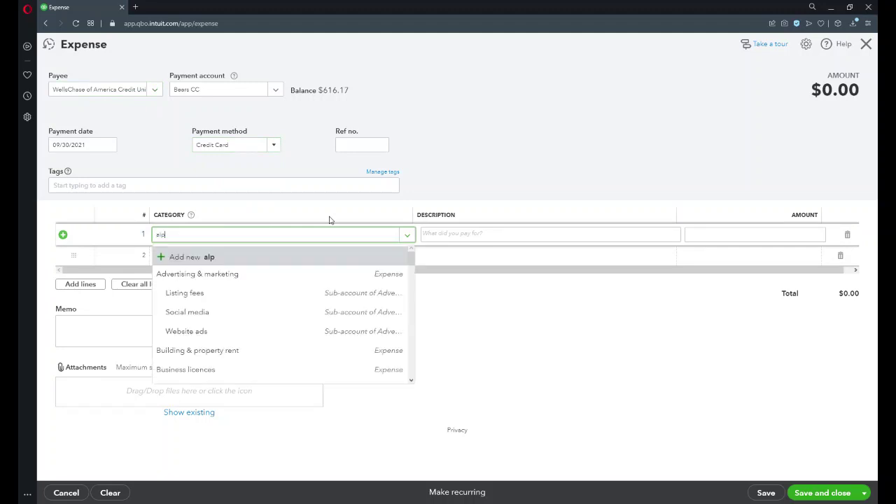
left_click(314, 273)
left_click(727, 238)
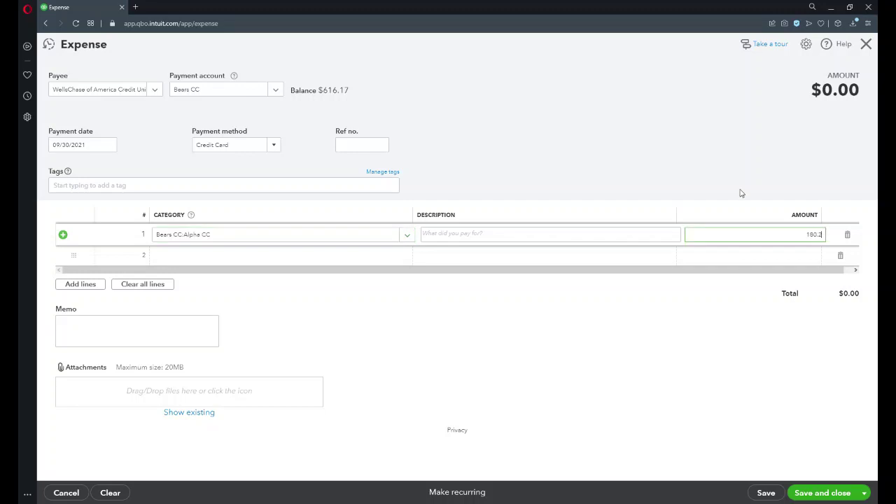
Step: Fill in the second expense line with category Bears CC:Blackhawks CC and amount 435.93, and save and close the expense
left_click(224, 255)
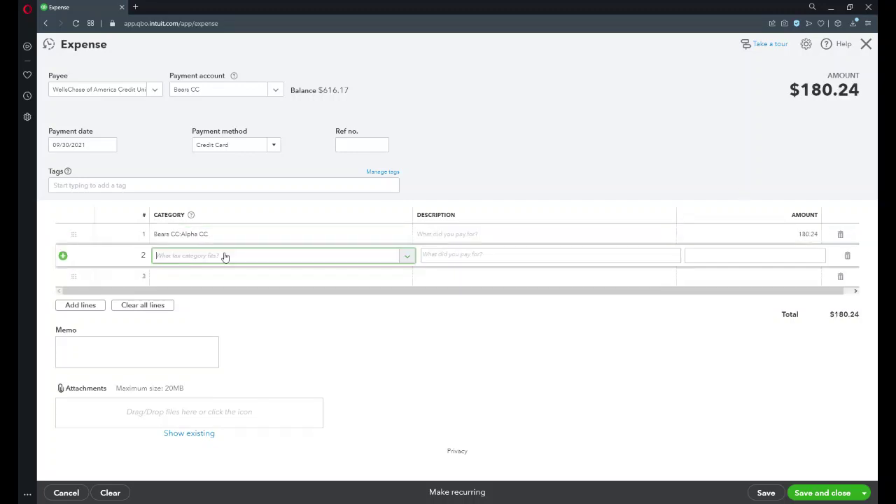
type("black")
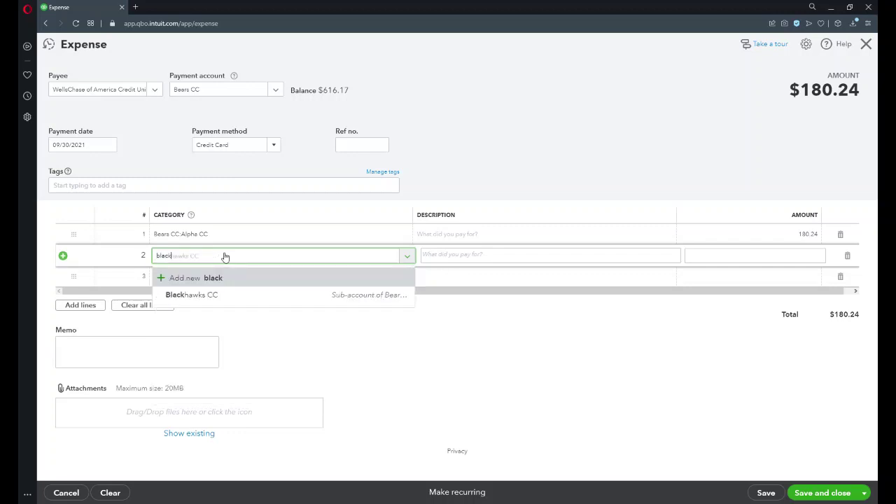
left_click(229, 295)
left_click(759, 253)
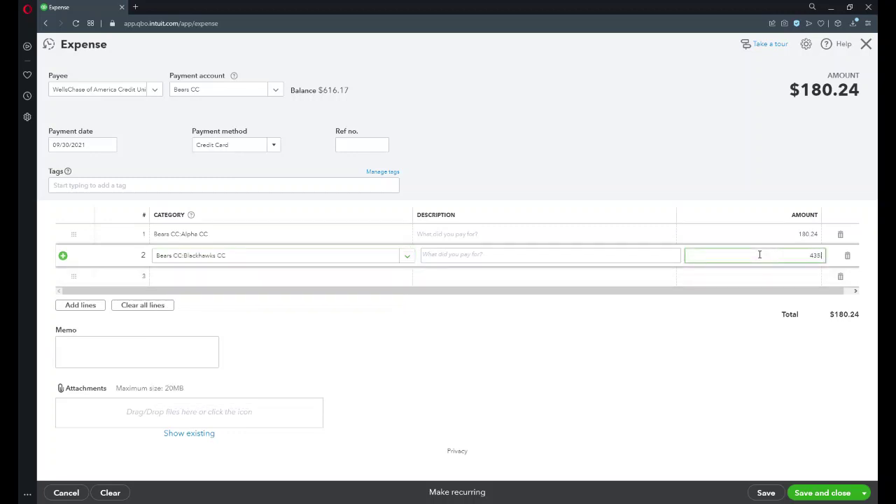
type("435.93")
left_click(683, 151)
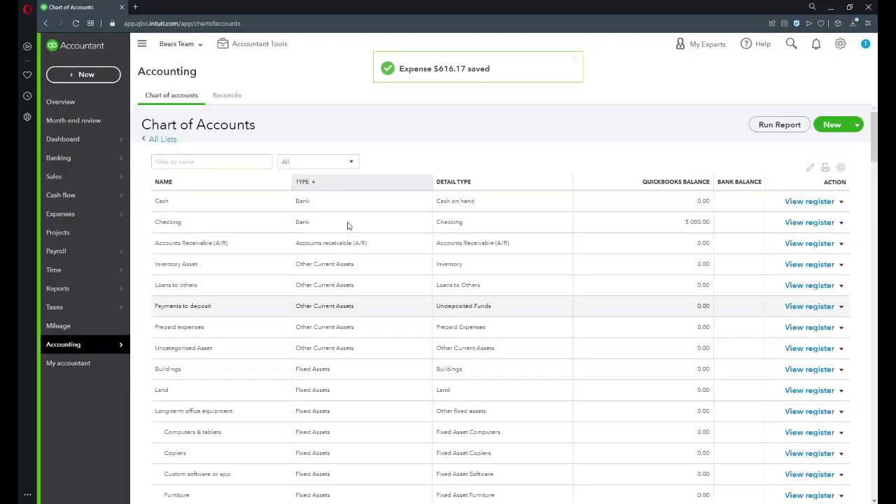
Step: Filter the chart of accounts by "cc" to check the credit card account balances
left_click(214, 159)
type("cc")
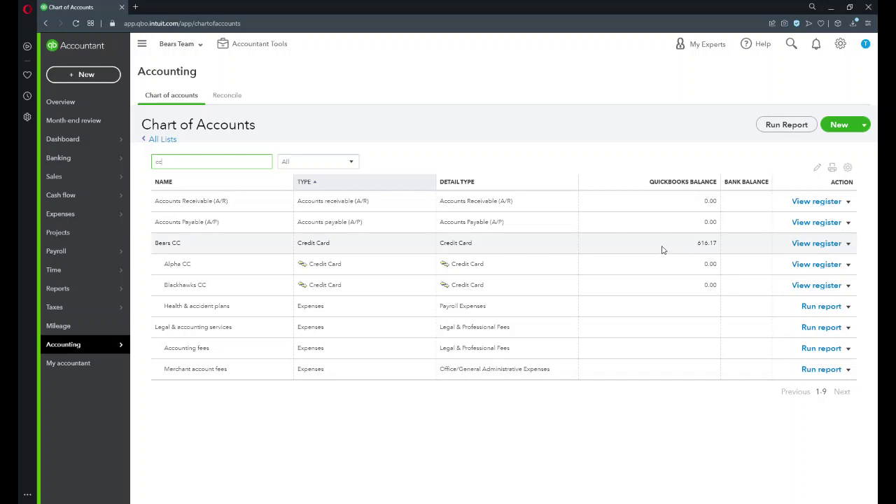
Step: Resume the reconciliation of the Bears CC account to review its transactions
mouse_move(94, 344)
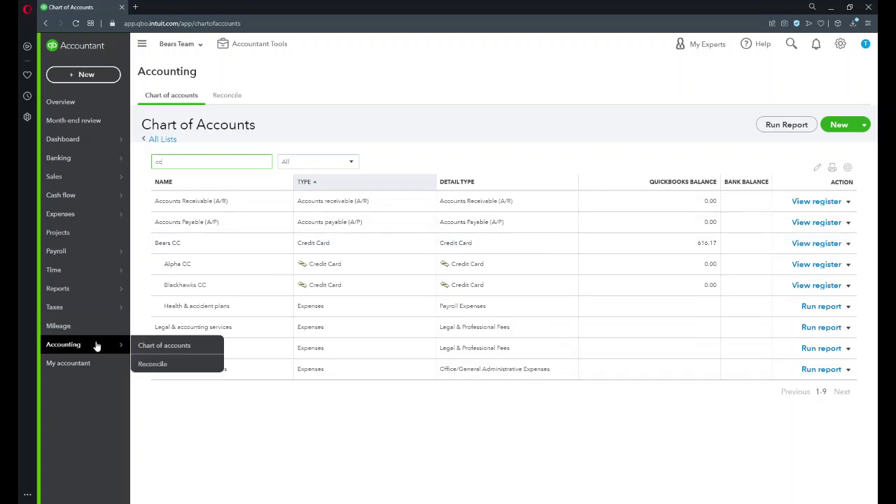
left_click(152, 364)
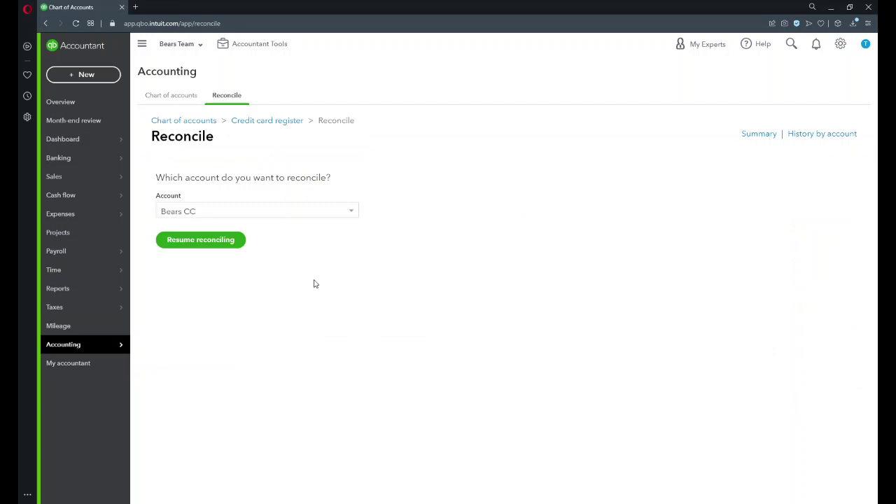
left_click(236, 241)
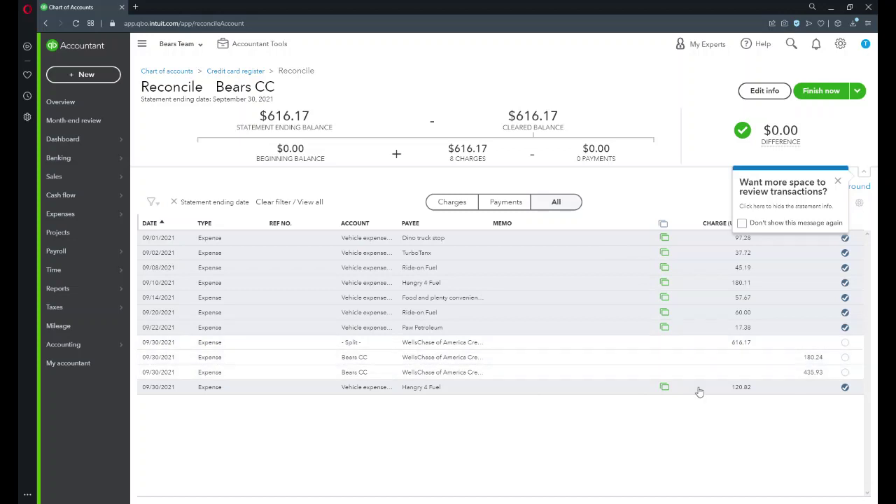
Step: Try marking the three 09/30/2021 WellsChase of America Credit Union entries as cleared, and unmark them again
left_click(844, 342)
left_click(845, 358)
left_click(845, 372)
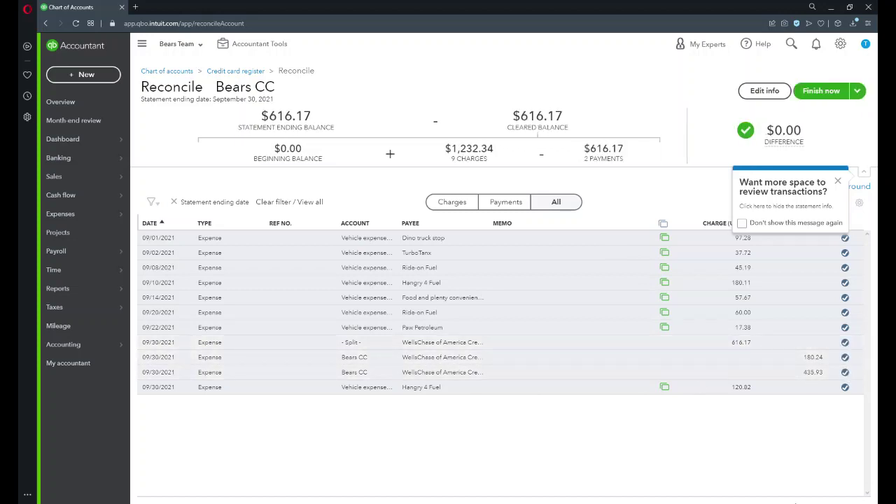
left_click(845, 357)
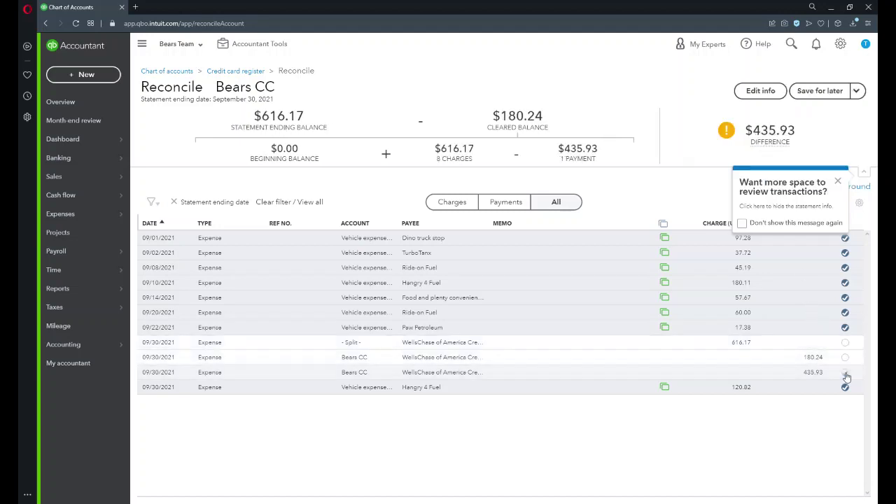
left_click(845, 372)
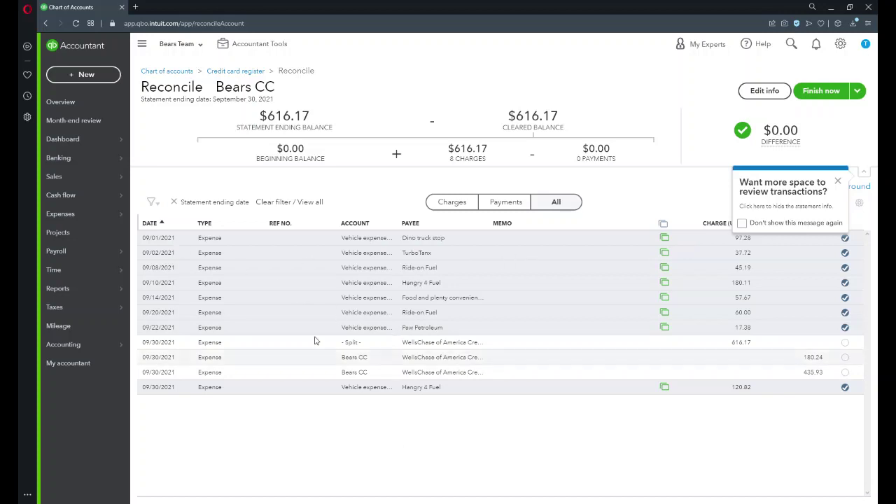
Step: Start a reconciliation of the Bears CC:Alpha CC account with ending balance 0.00 and ending date 09/30/2021
mouse_move(60, 344)
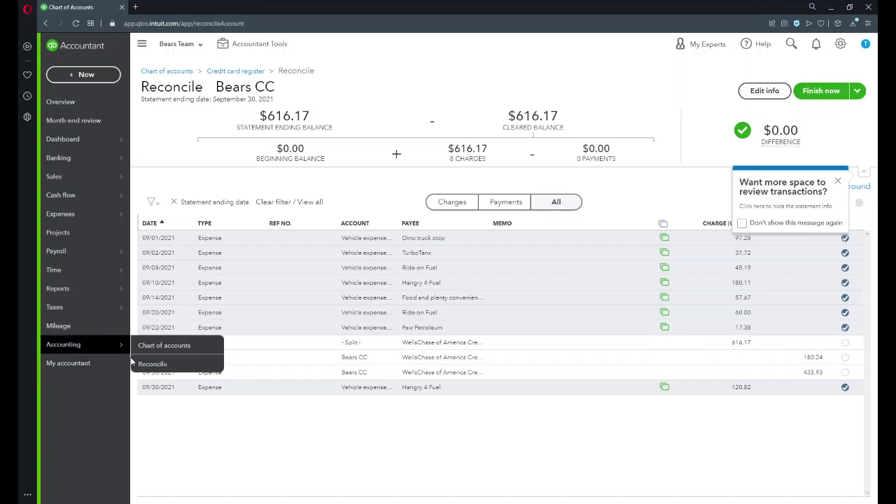
left_click(149, 371)
left_click(89, 344)
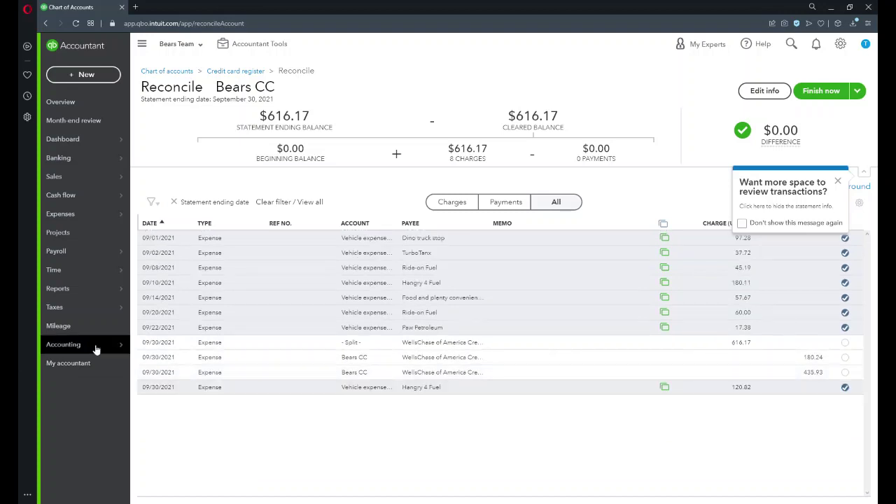
left_click(242, 212)
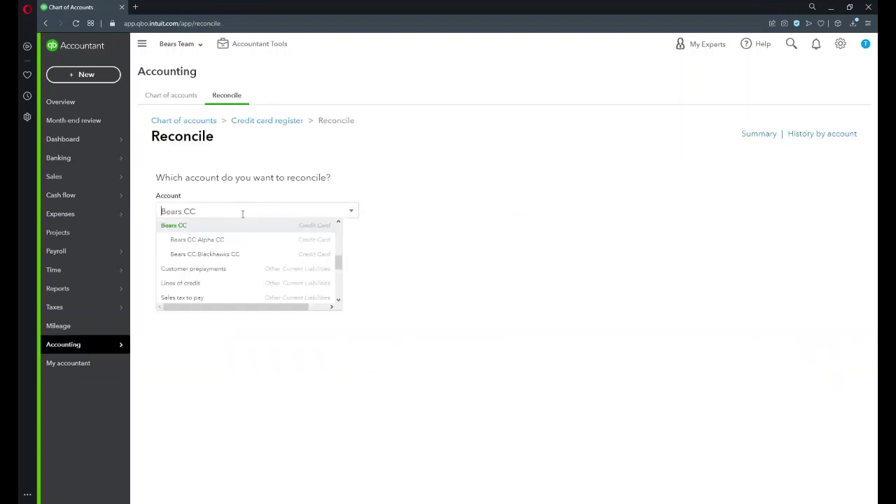
left_click(249, 241)
left_click(242, 271)
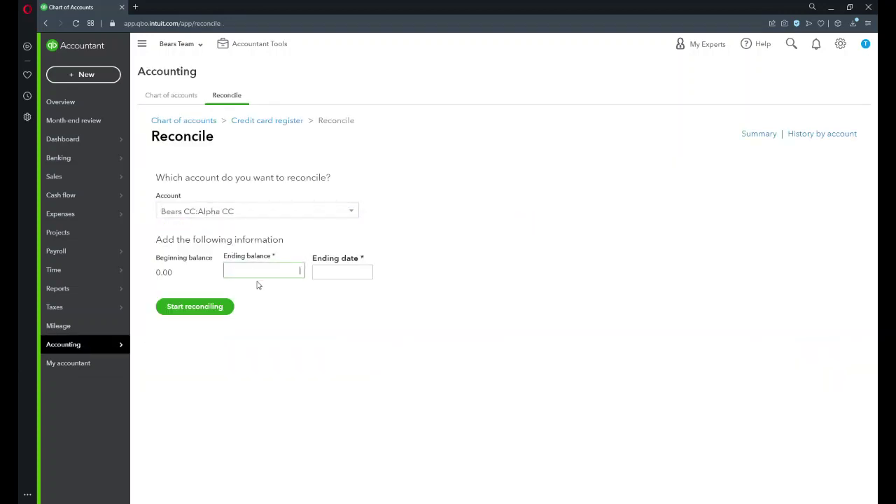
key("Tab")
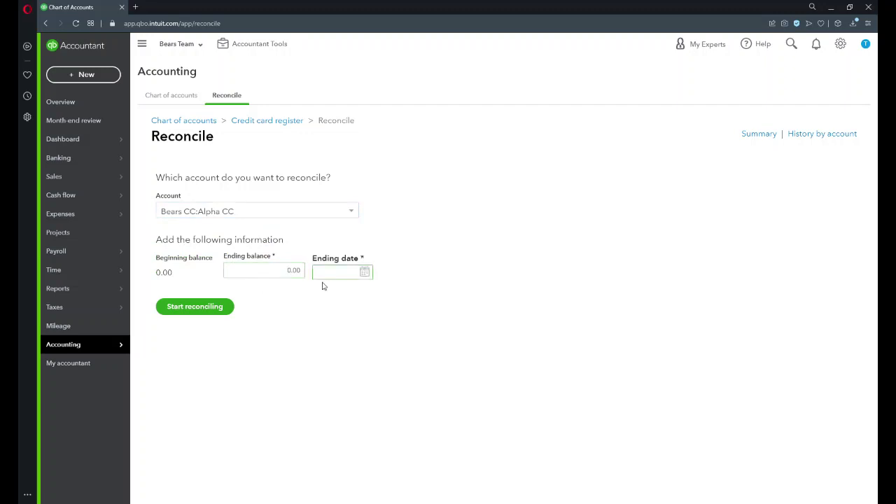
left_click(364, 271)
left_click(322, 298)
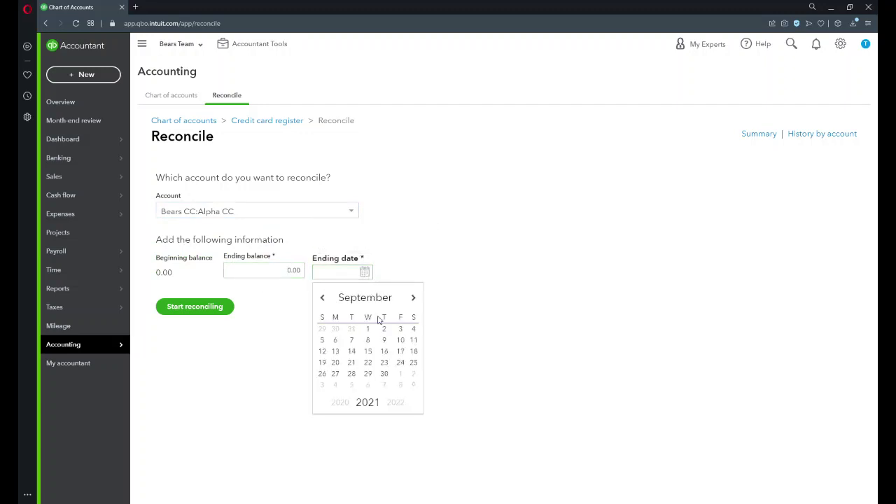
left_click(384, 373)
left_click(200, 307)
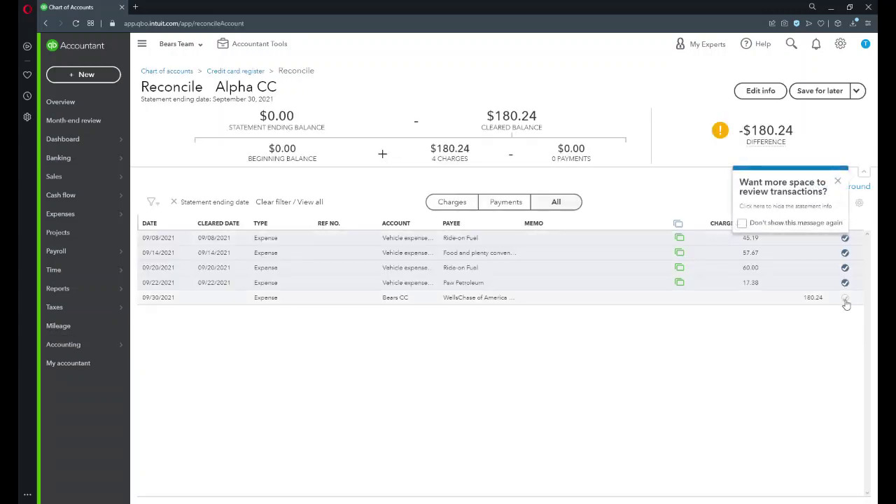
Step: Mark the 180.24 WellsChase payment as cleared and finish the Alpha CC reconciliation
left_click(845, 298)
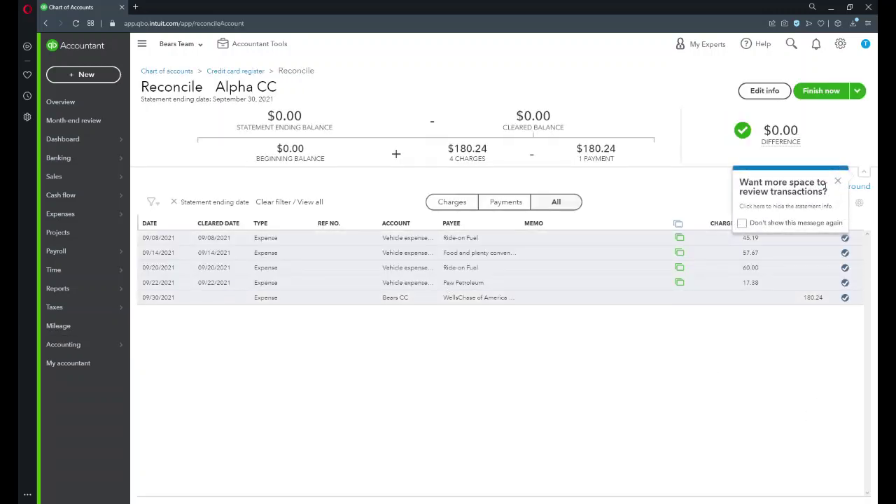
left_click(838, 182)
left_click(826, 94)
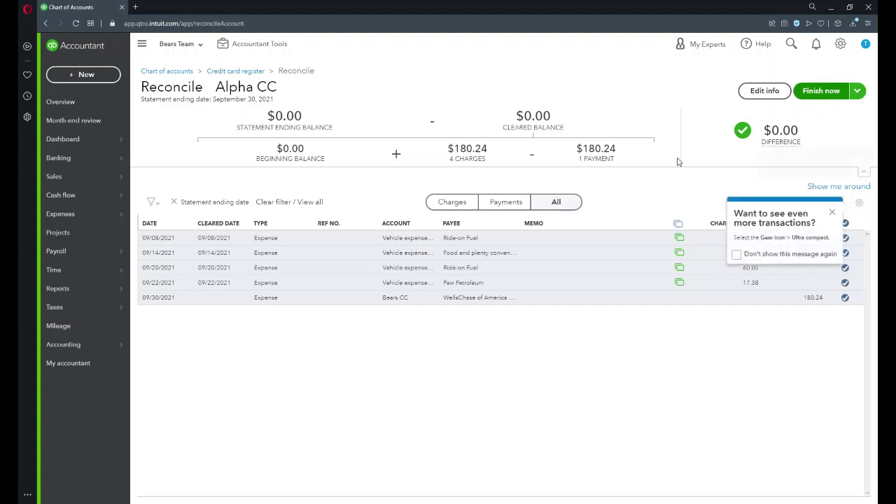
left_click(550, 344)
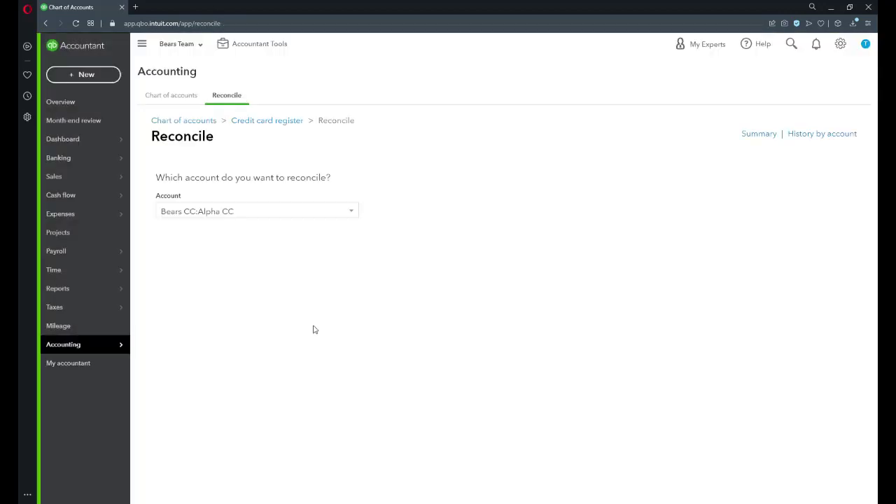
Step: Start a reconciliation of the Bears CC:Blackhawks CC account with ending balance 0.00 and ending date 09/30/2021
left_click(350, 210)
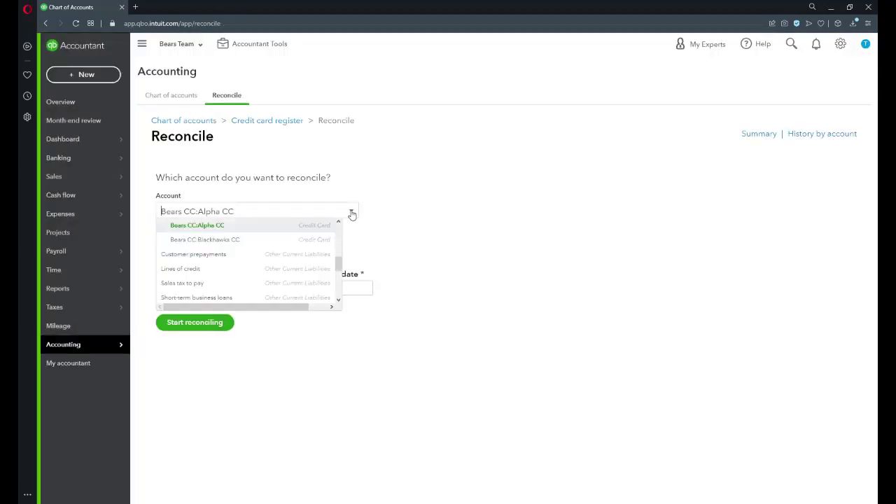
left_click(294, 237)
left_click(258, 268)
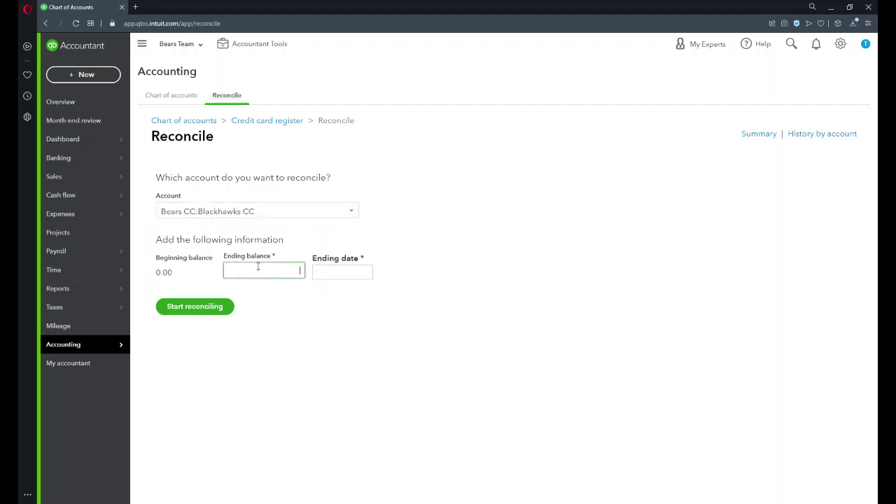
key("Tab")
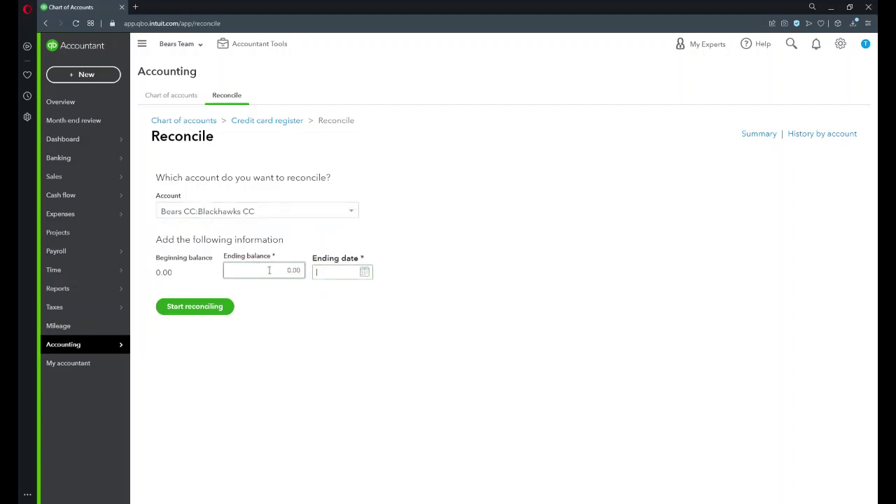
left_click(364, 272)
left_click(322, 298)
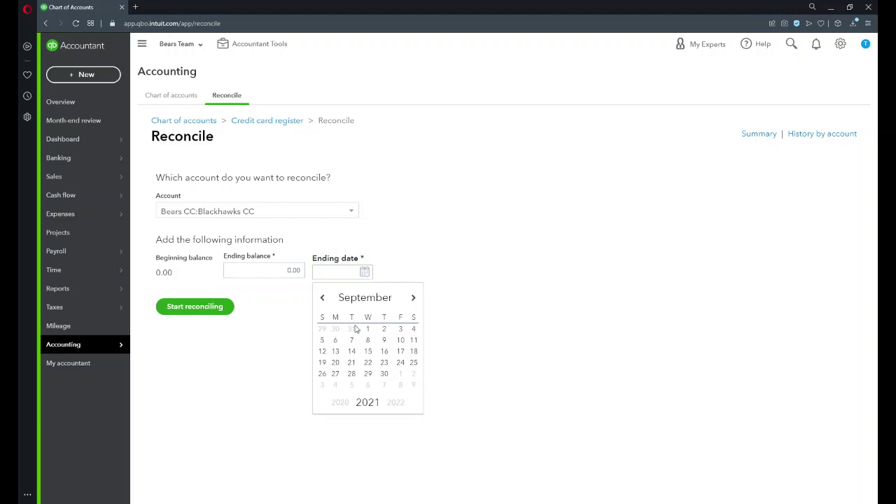
left_click(383, 374)
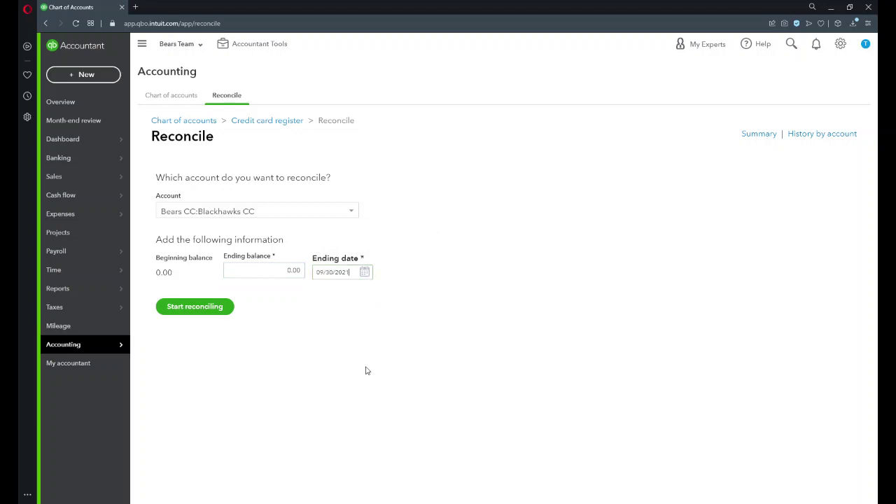
left_click(197, 310)
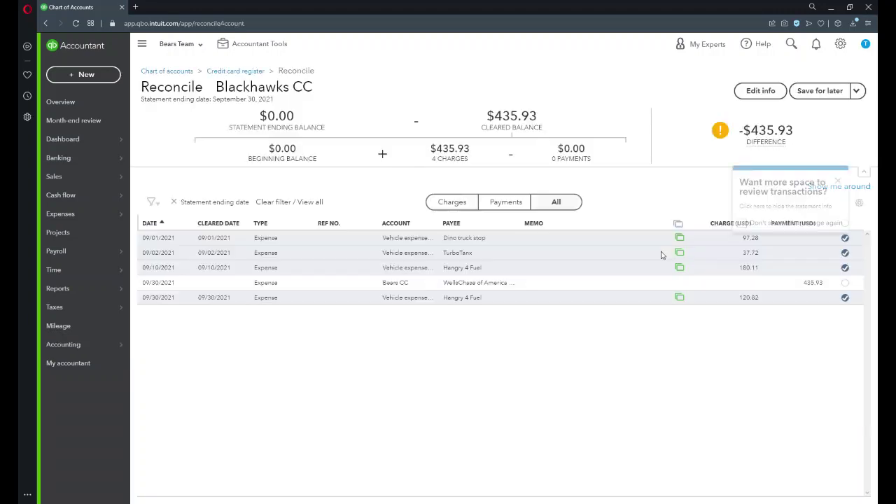
Step: Mark the 435.93 WellsChase payment as cleared and finish the Blackhawks CC reconciliation
left_click(845, 283)
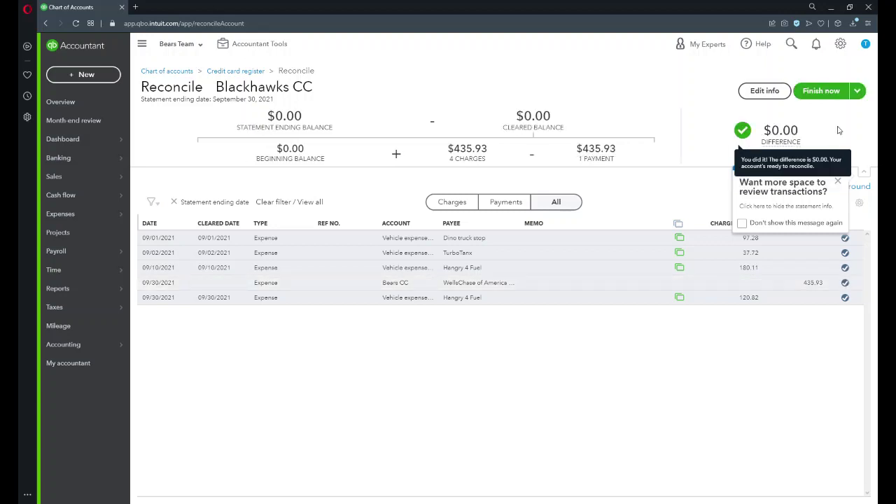
left_click(822, 91)
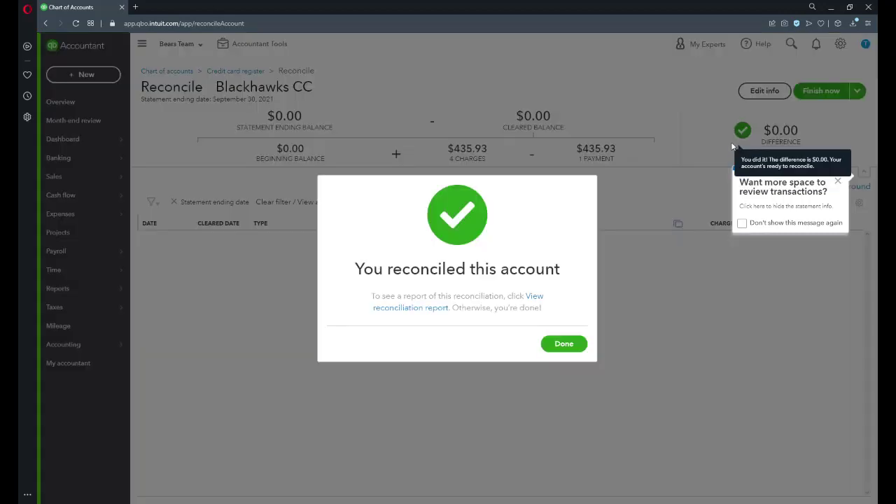
left_click(564, 344)
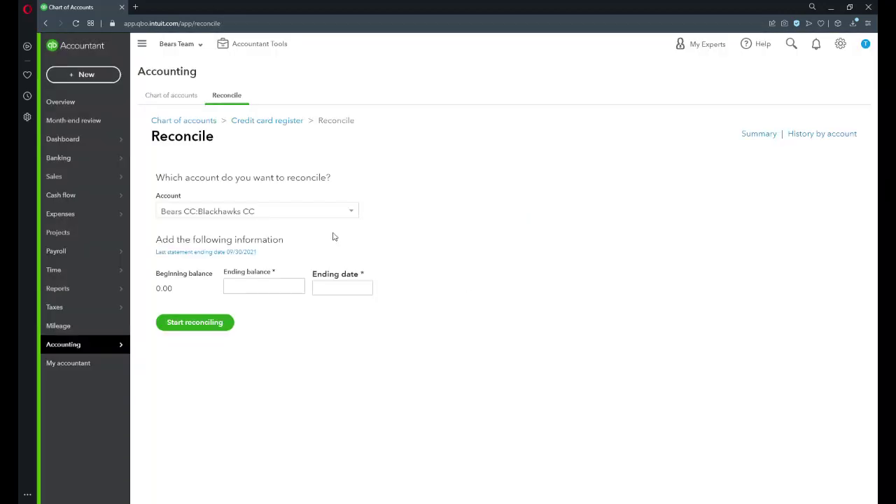
Step: Resume the reconciliation of the parent Bears CC account
left_click(308, 213)
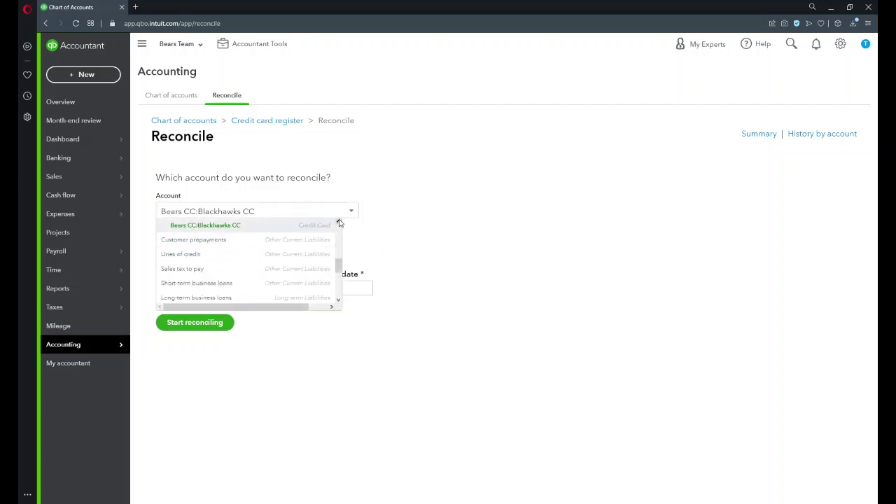
scroll(308, 228, "up", 2)
left_click(319, 233)
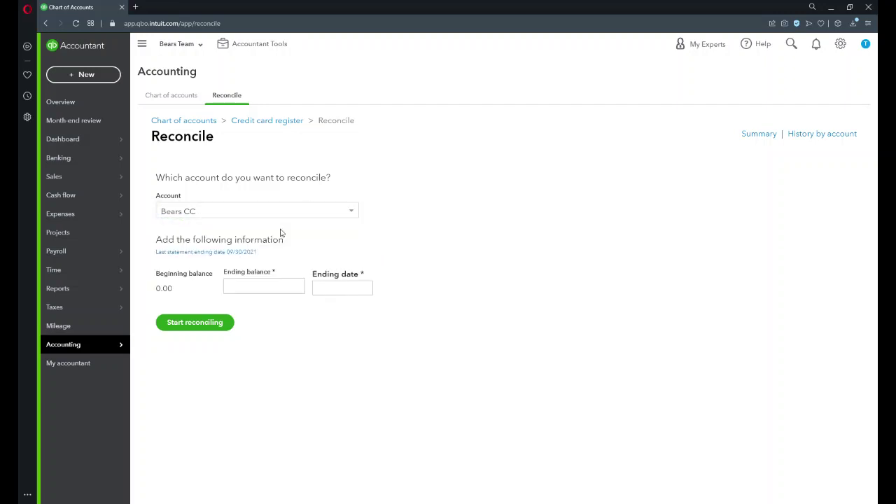
left_click(217, 244)
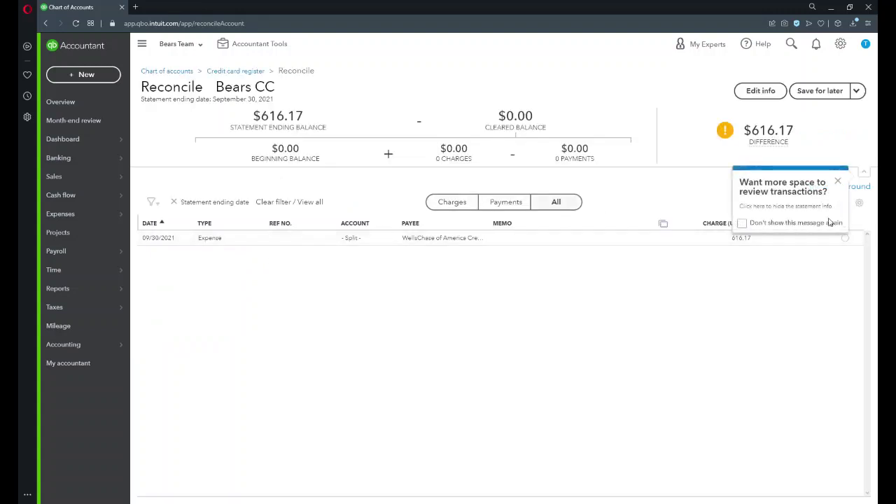
Step: Mark the 616.17 WellsChase split expense as cleared and finish the Bears CC reconciliation without paying the bill
left_click(836, 181)
left_click(845, 239)
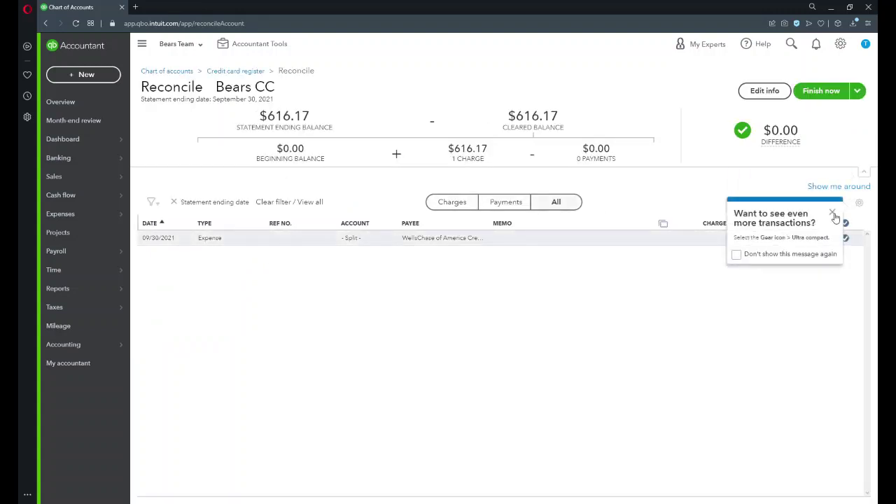
left_click(832, 212)
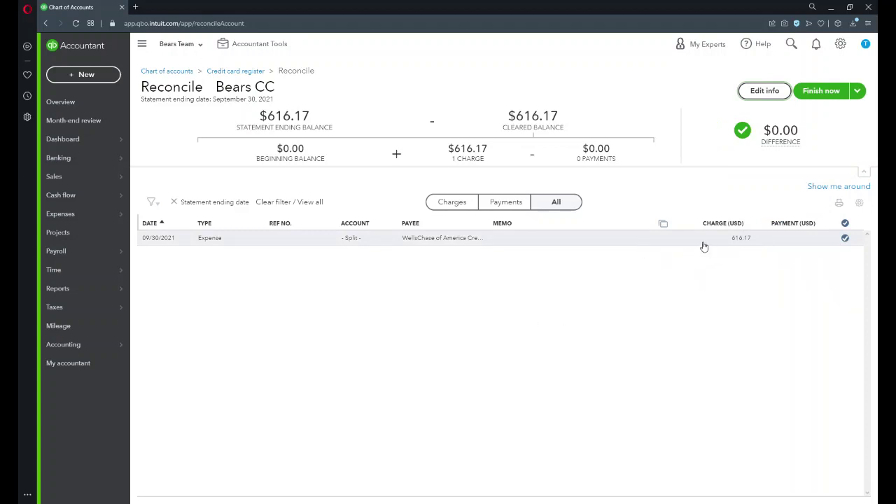
mouse_move(761, 147)
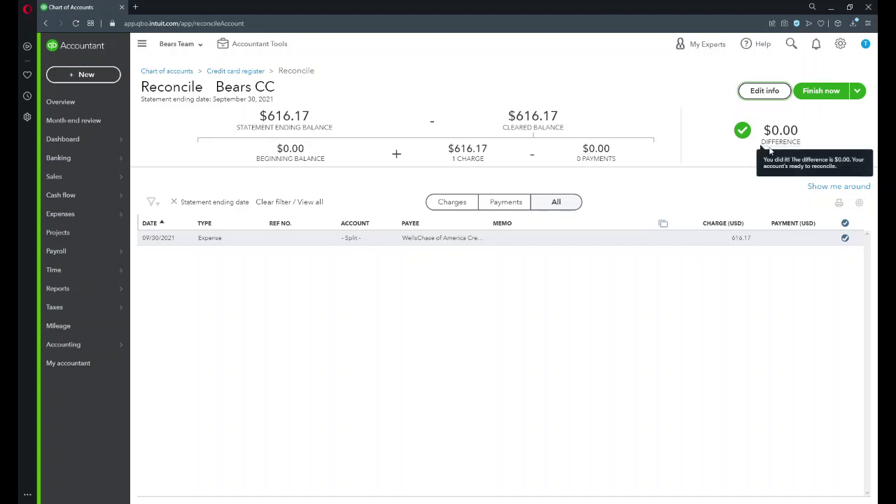
left_click(821, 91)
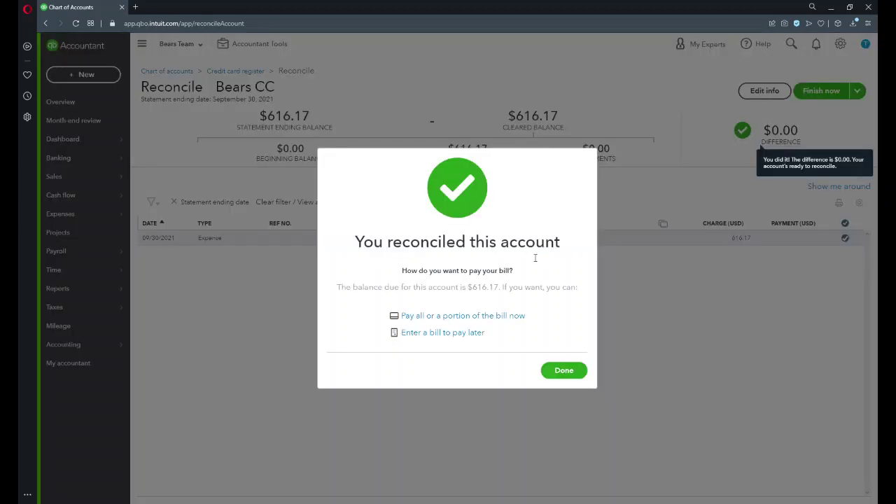
left_click(560, 377)
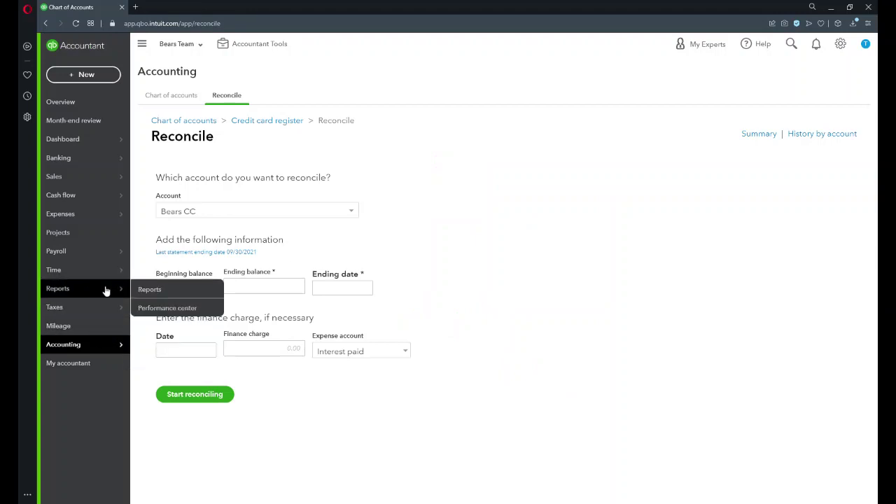
Step: Open the Balance Sheet report and examine the balances of Bears CC and its sub-accounts under Credit Cards
left_click(151, 288)
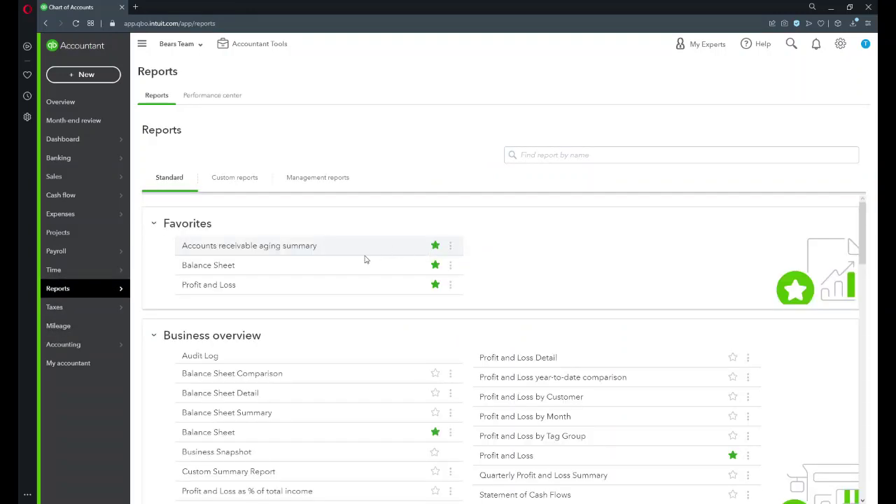
left_click(218, 267)
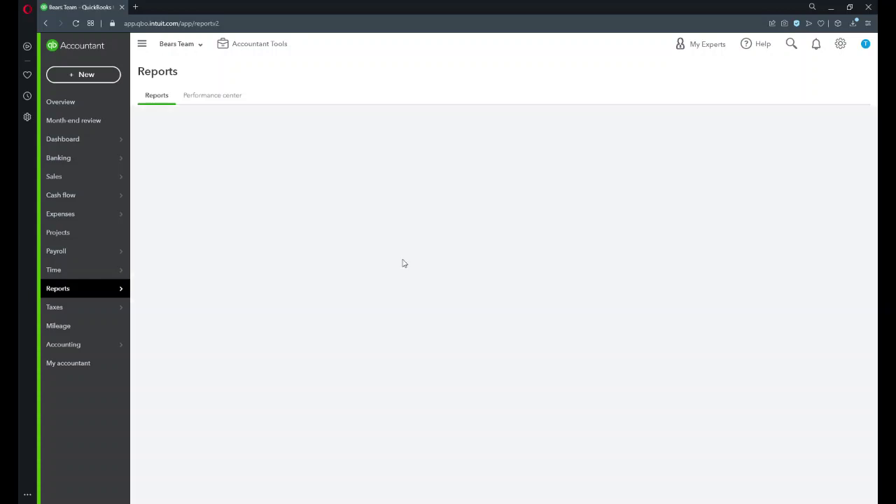
scroll(307, 192, "down", 1)
scroll(310, 194, "down", 1)
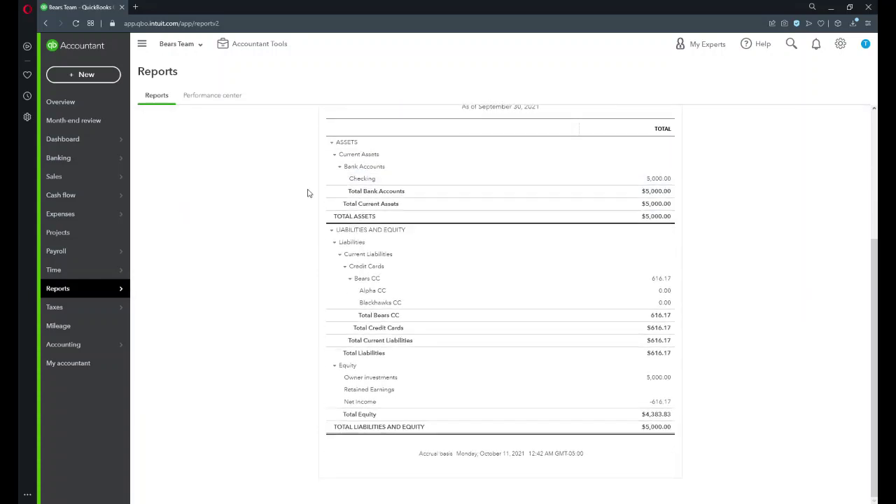
scroll(410, 363, "down", 1)
scroll(242, 251, "up", 4)
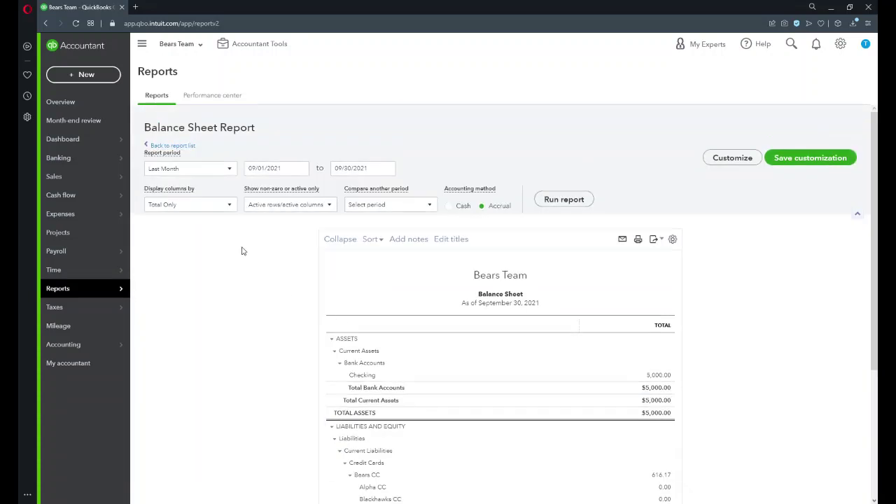
scroll(471, 204, "down", 3)
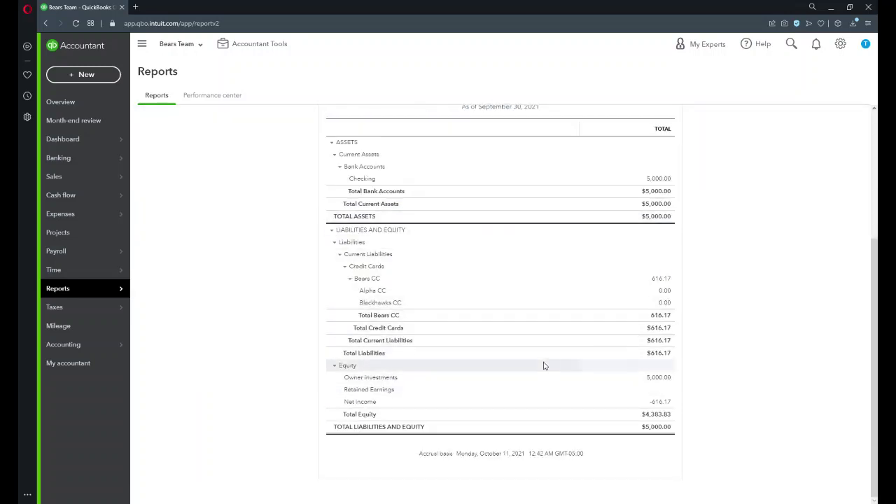